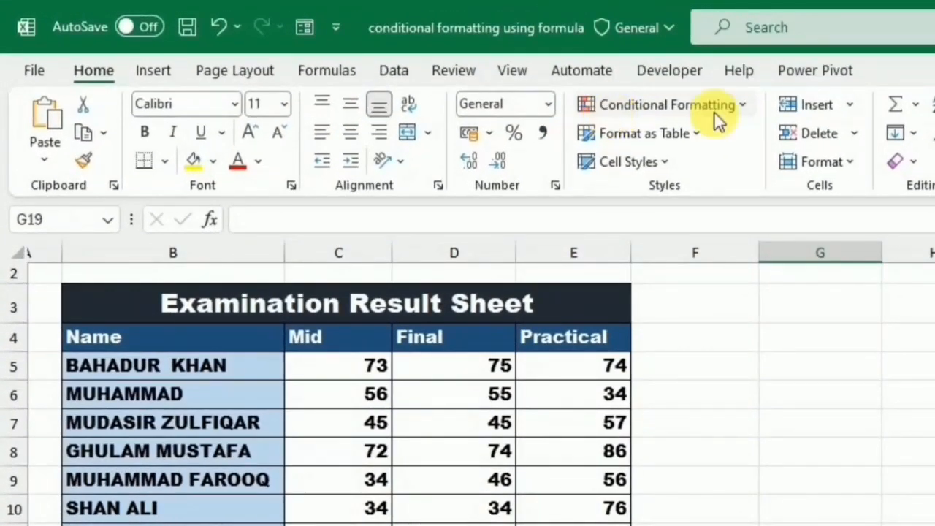
- Enter =IF(E5>70,"Excellent","") in cell F5
click(495, 70)
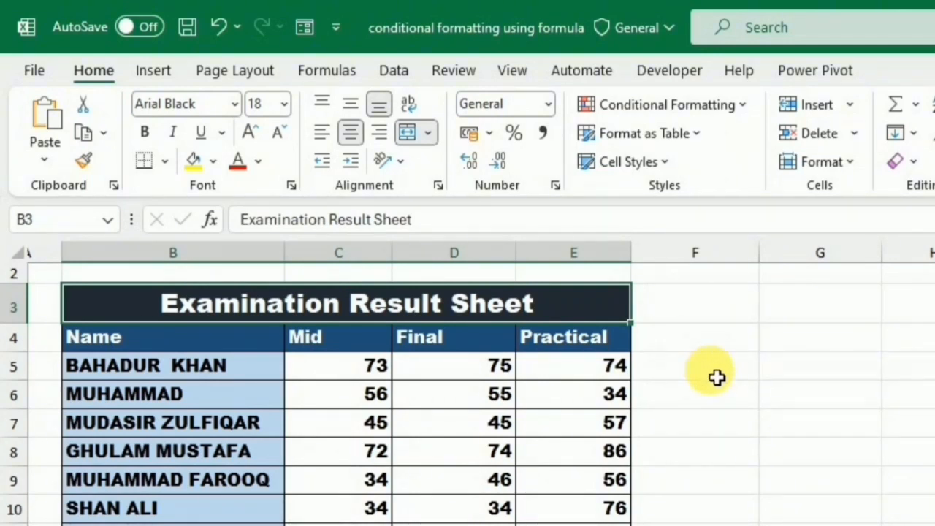
click(716, 377)
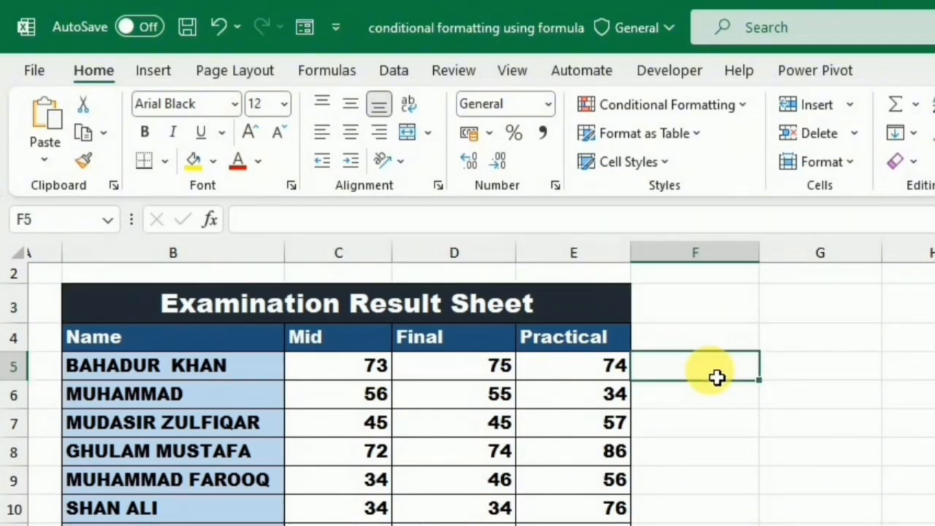
text(=i)
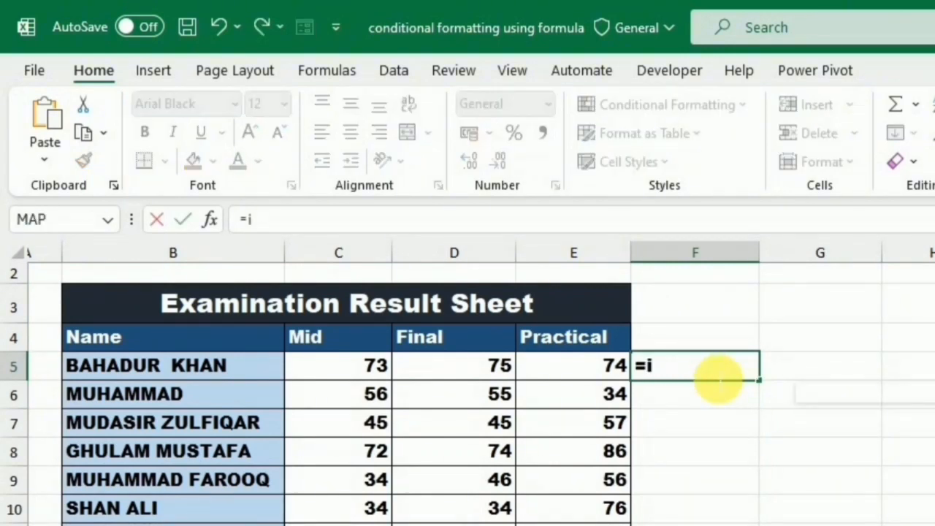
text(f()
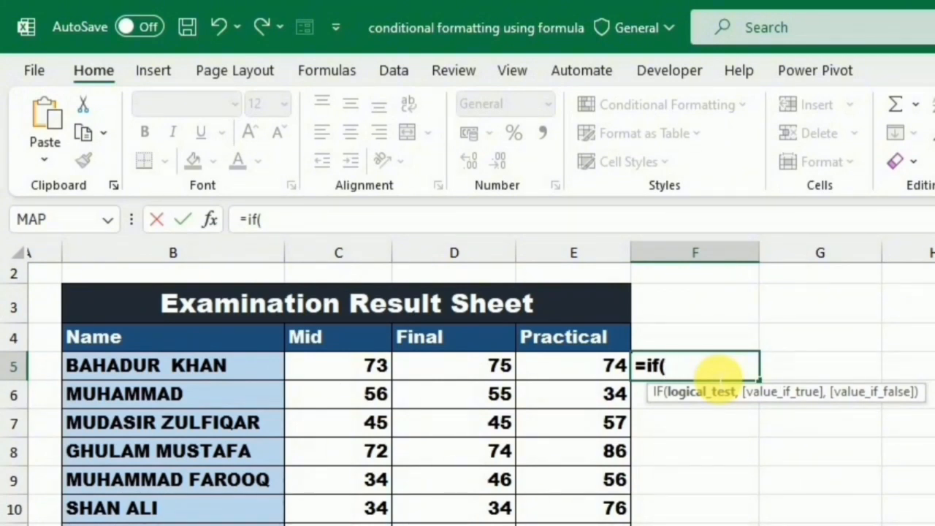
click(618, 367)
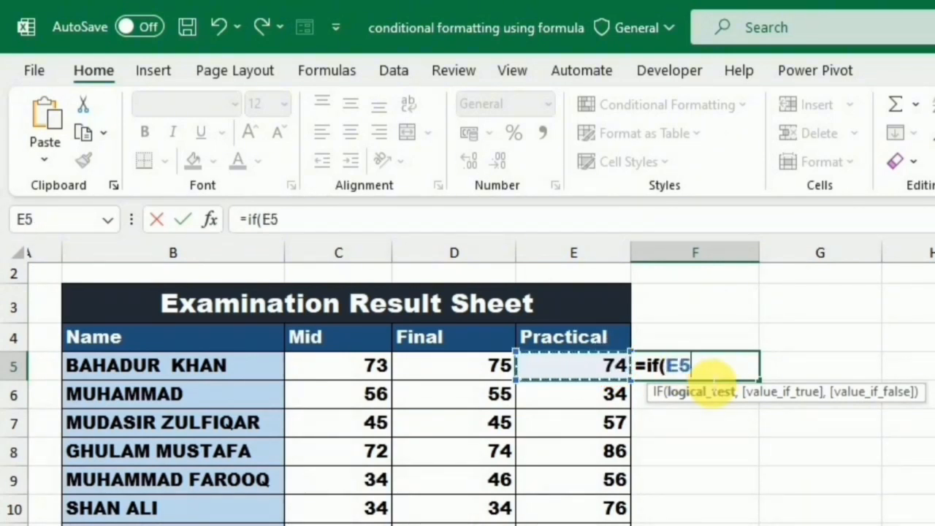
text(>70,)
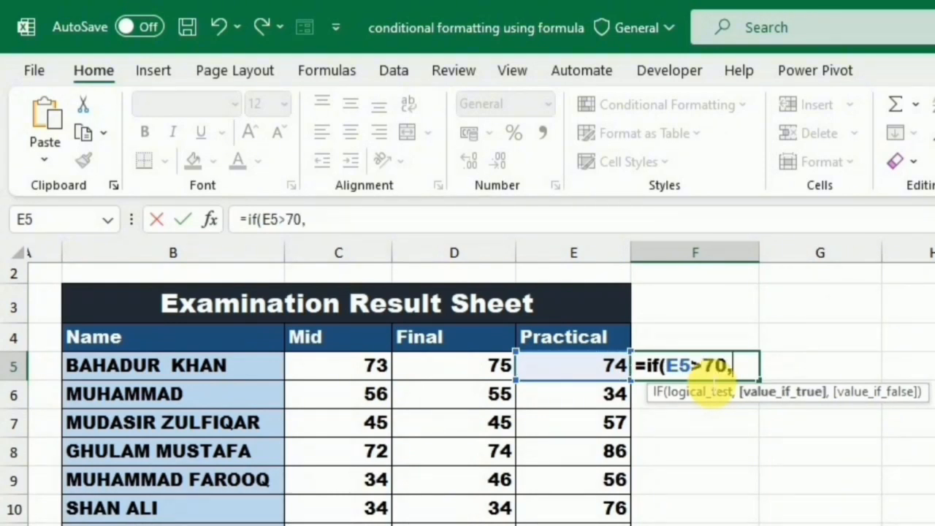
text("E)
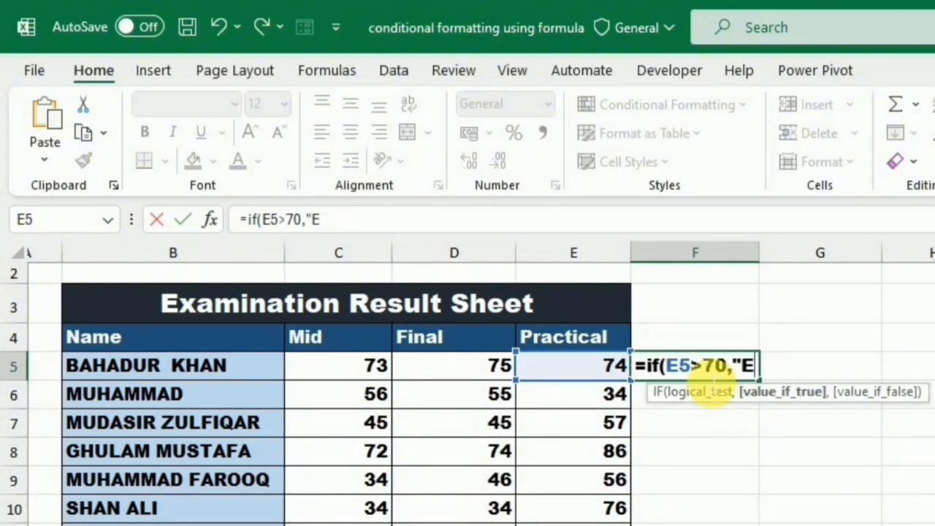
text(xcellent","")
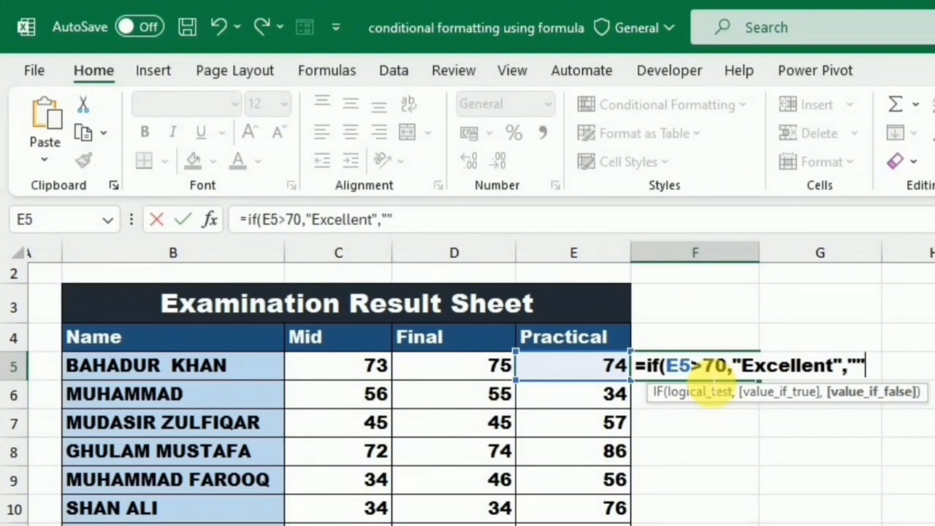
text())
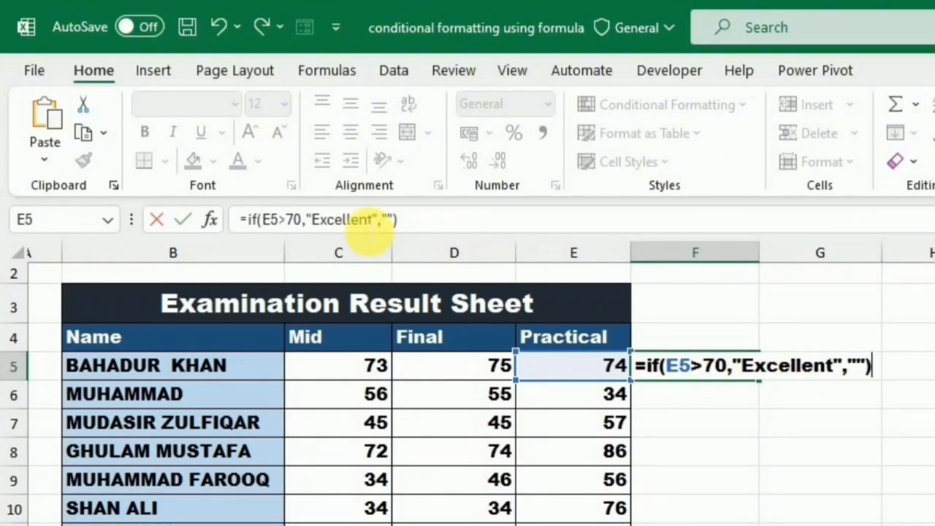
key(Return)
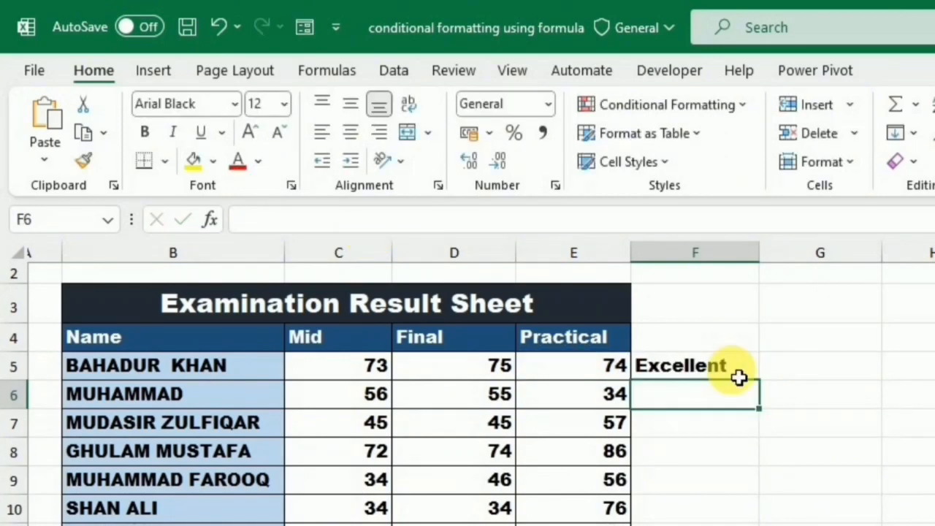
- Fill the F5 formula down through F16
click(683, 377)
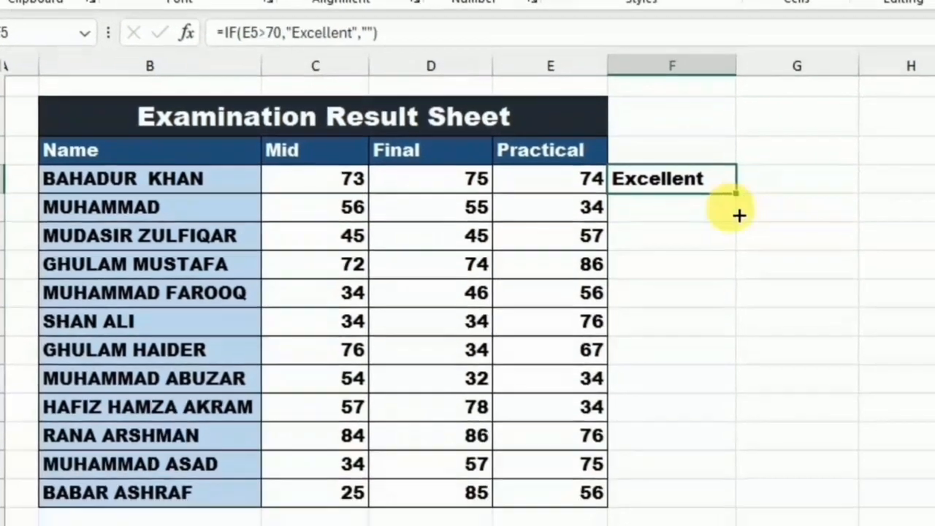
drag(762, 402, 712, 504)
key(Right)
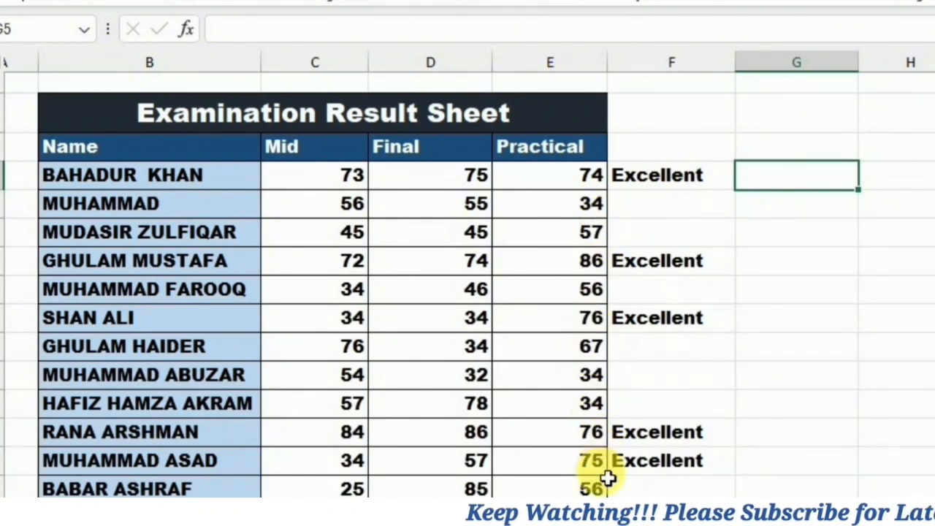
- Select the Practical scores E5:E16 and bring up the Conditional Formatting menu
click(674, 181)
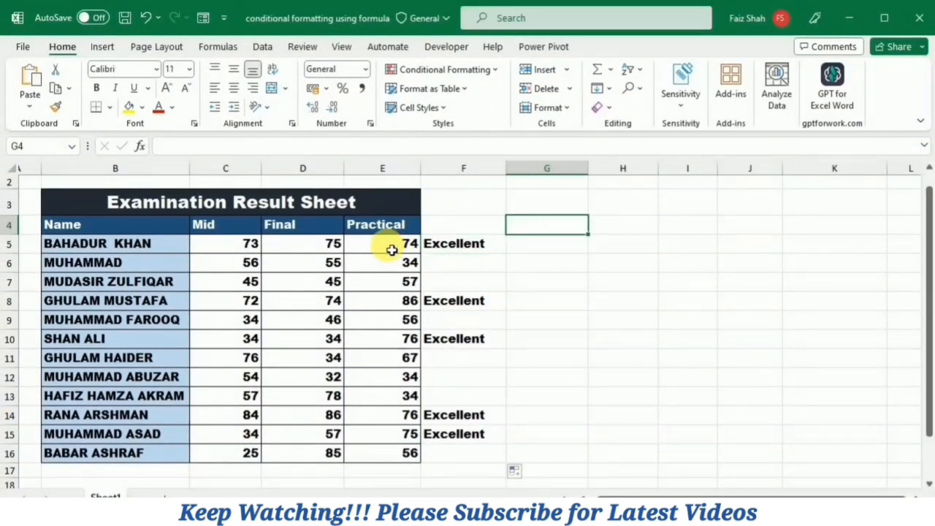
drag(392, 250, 388, 453)
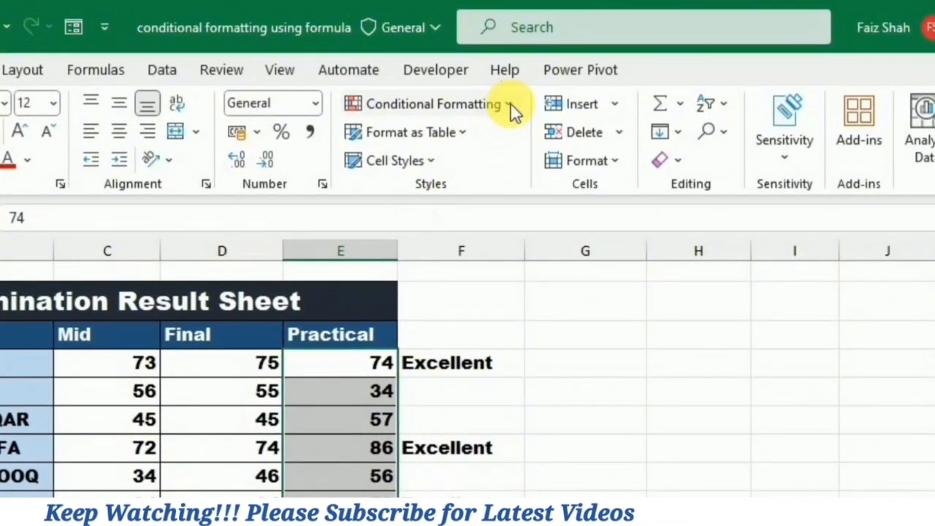
click(494, 70)
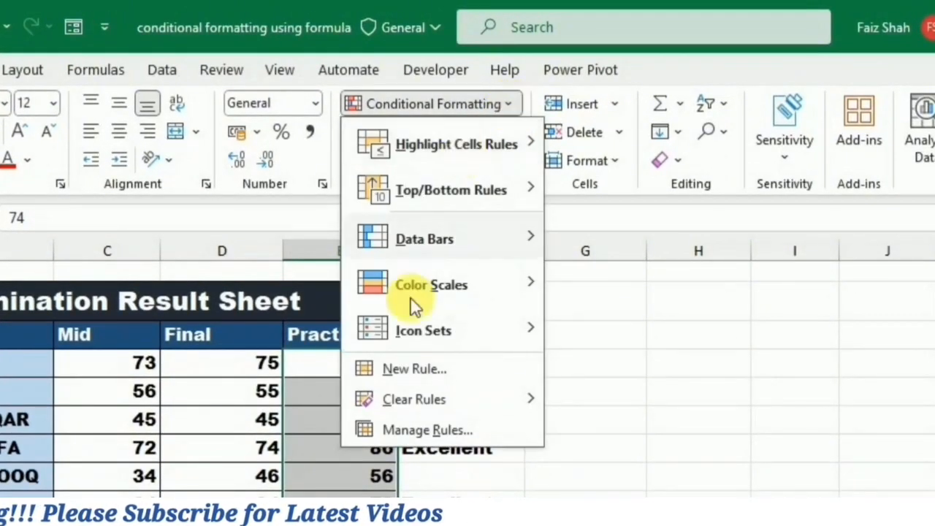
- Start a New Rule of type 'Use a formula to determine which cells to format'
click(406, 370)
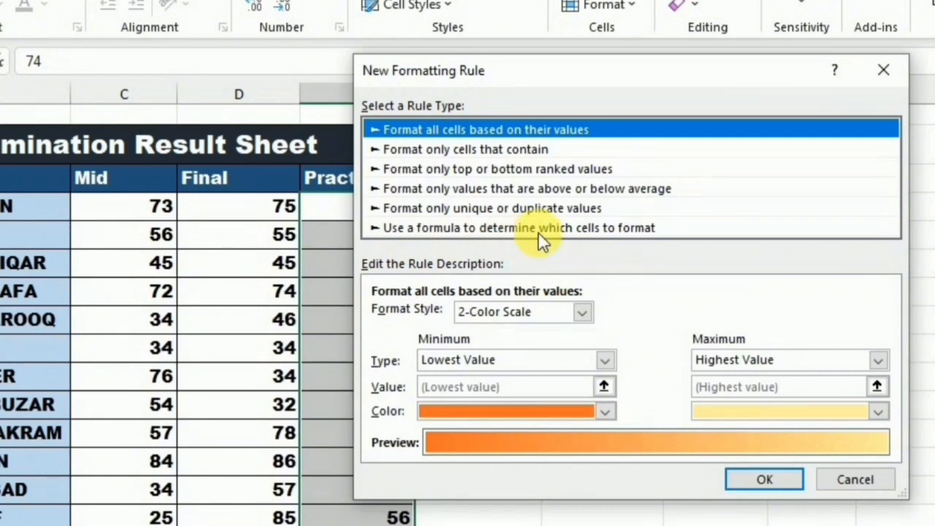
click(456, 227)
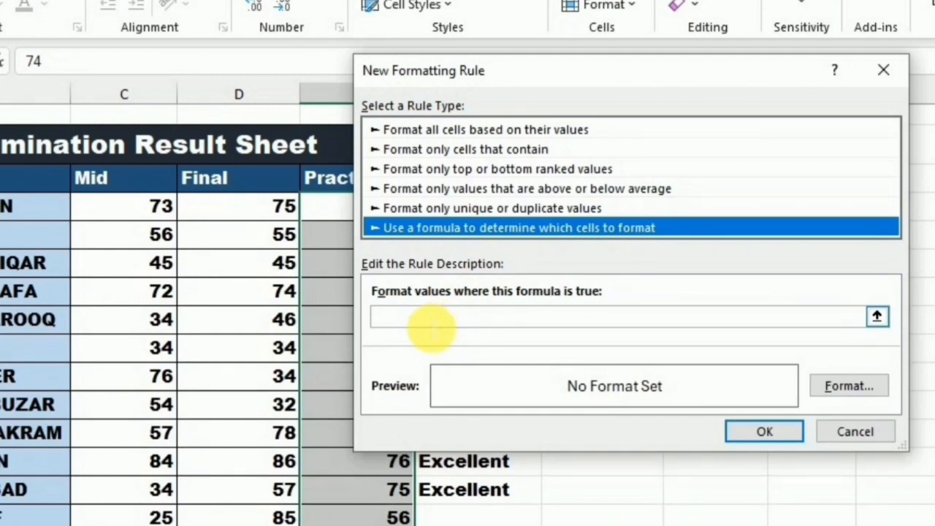
- Enter the rule formula =$E$5>70 and open the Format Cells settings
click(431, 321)
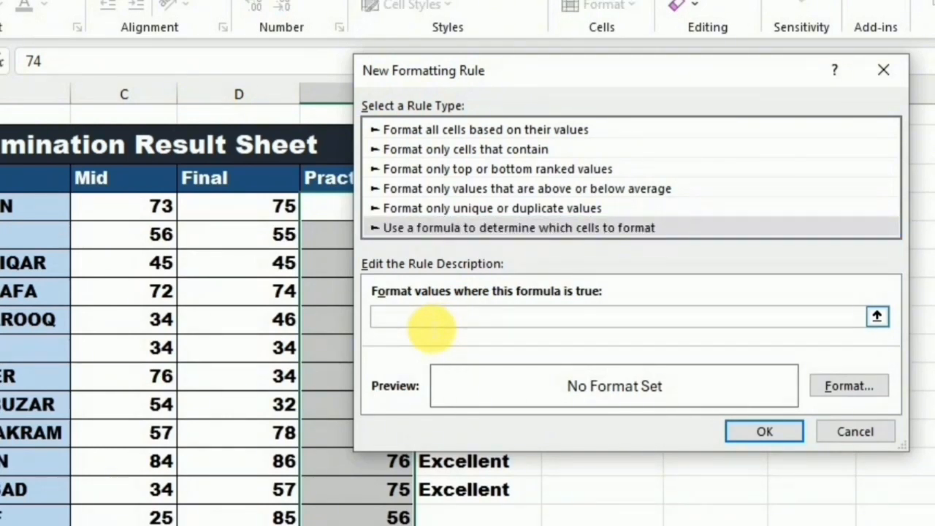
text(=)
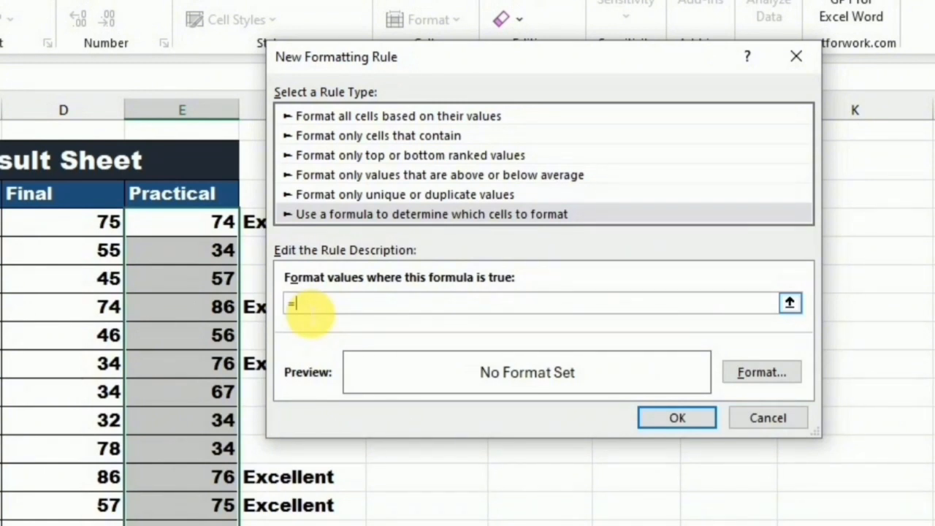
click(212, 225)
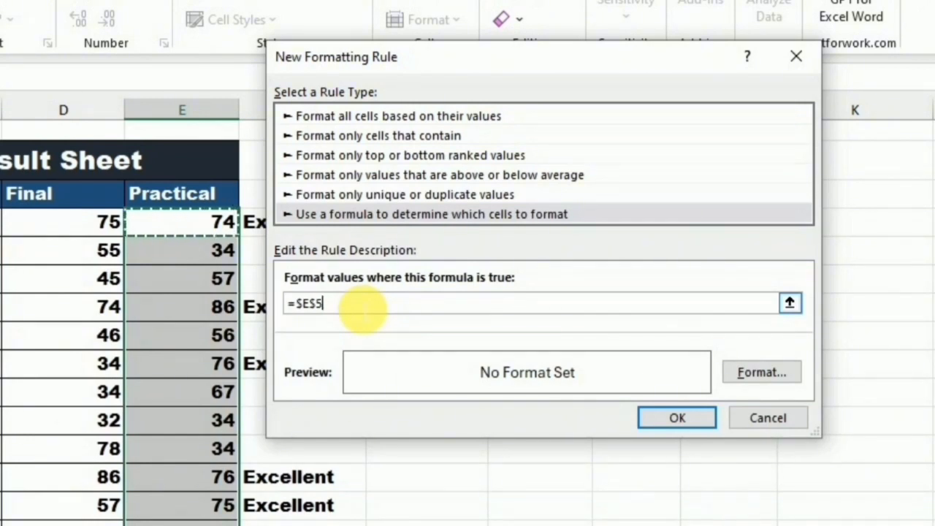
text(>70)
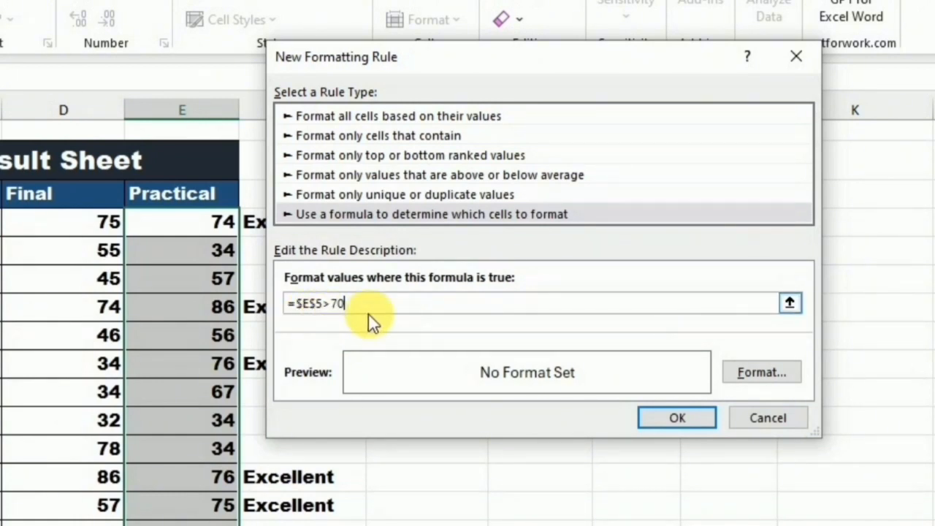
click(771, 370)
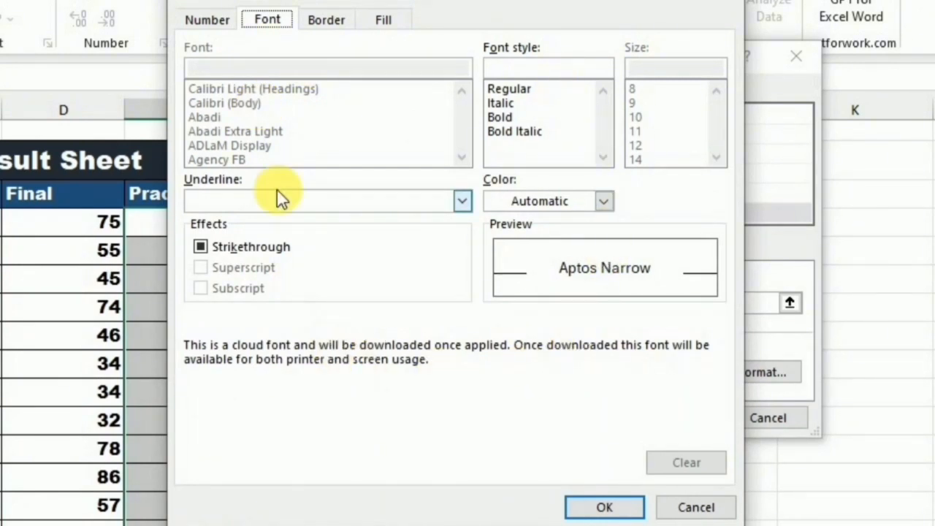
- Give the rule a yellow fill and apply it to E5:E16
click(385, 22)
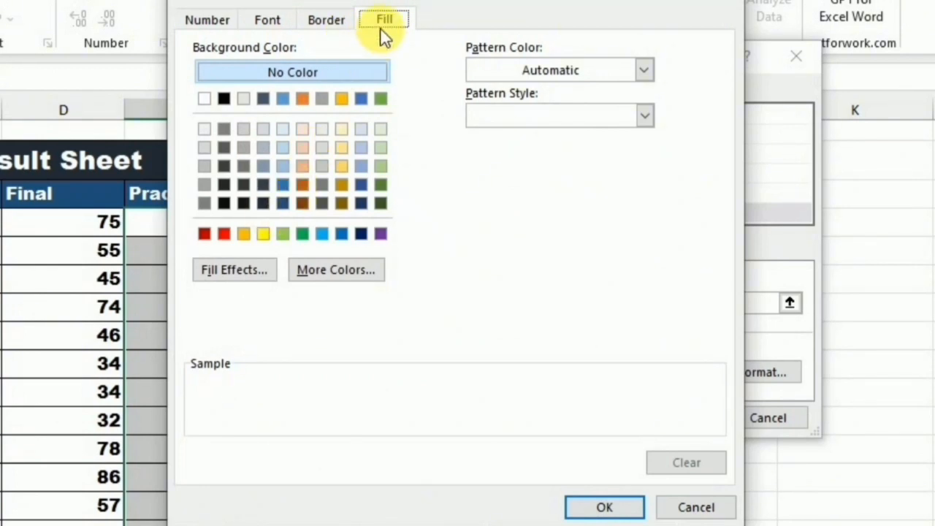
click(262, 233)
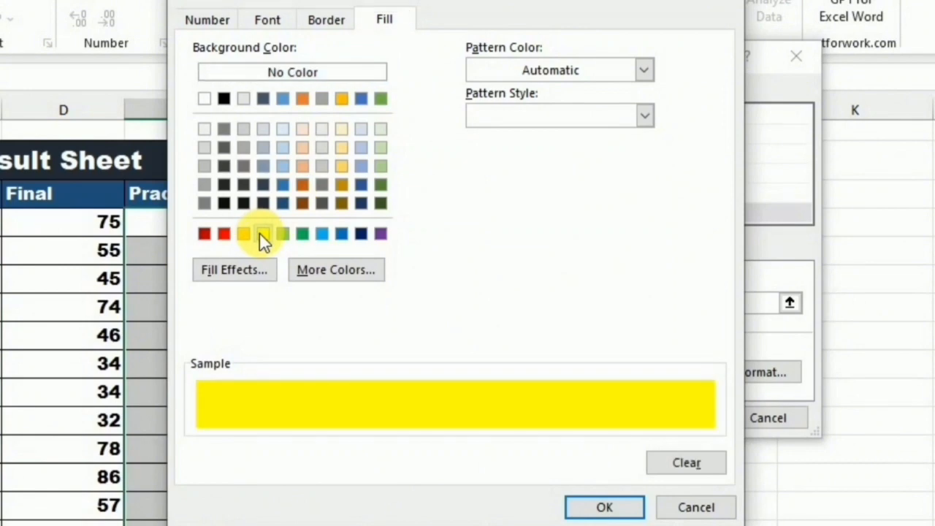
click(600, 509)
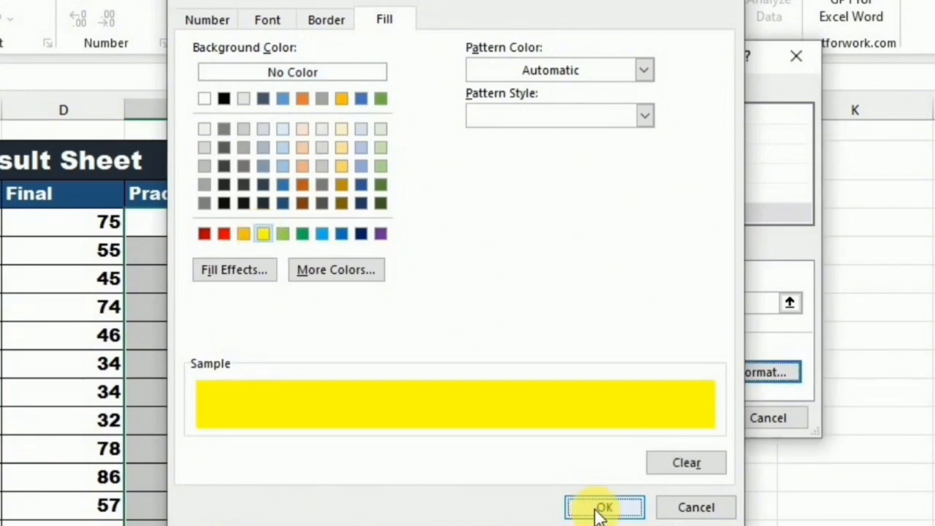
click(702, 419)
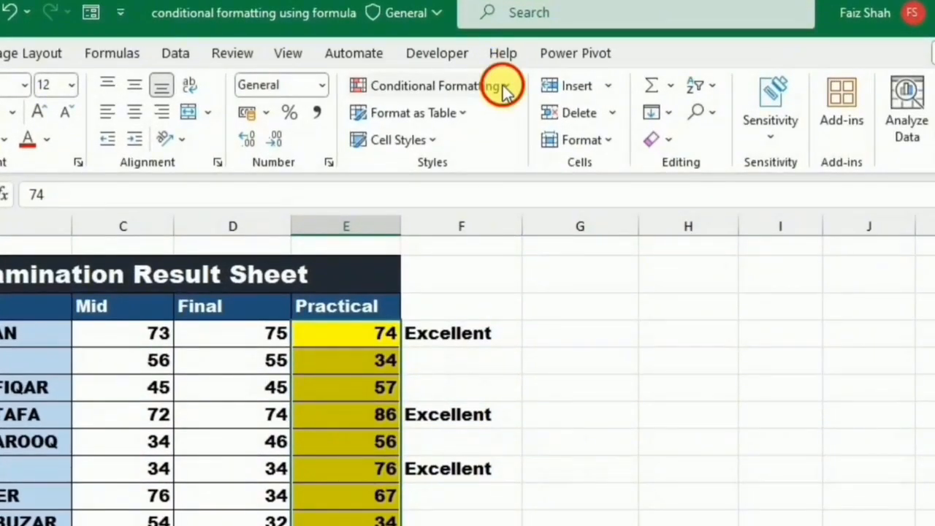
- Change the Practical rule's formula from =$E$5>70 to =$E5>70 and apply it
click(506, 87)
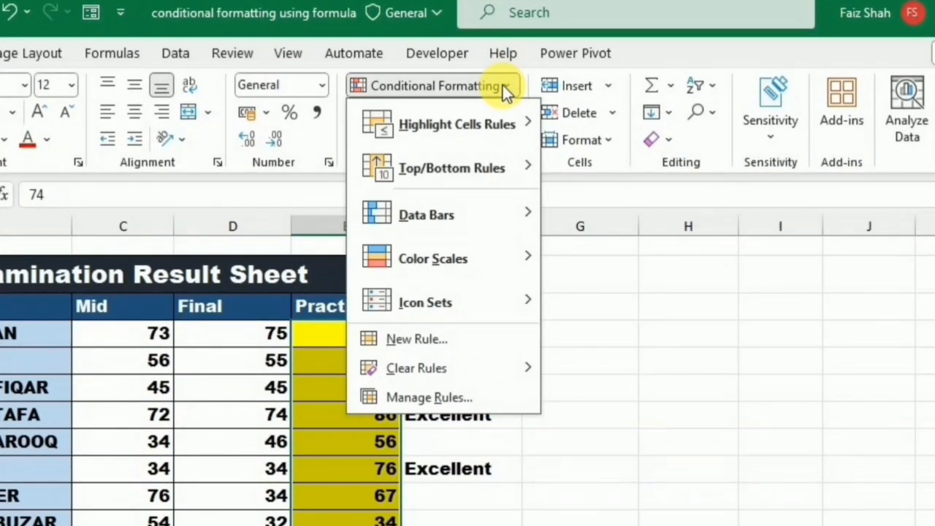
click(429, 396)
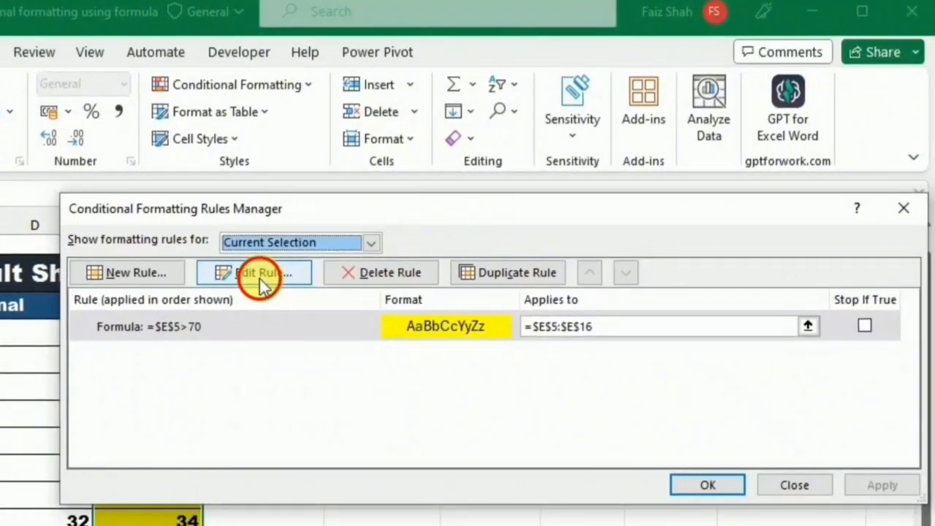
click(456, 276)
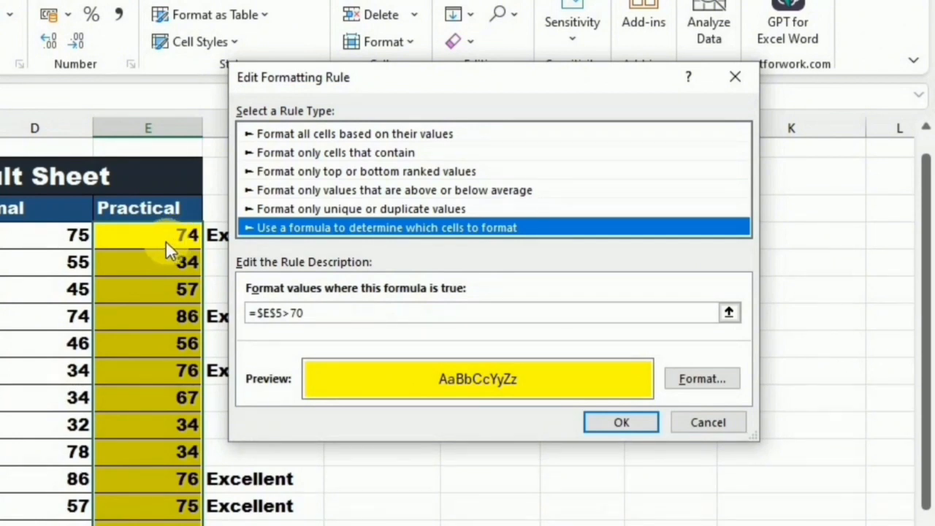
click(298, 315)
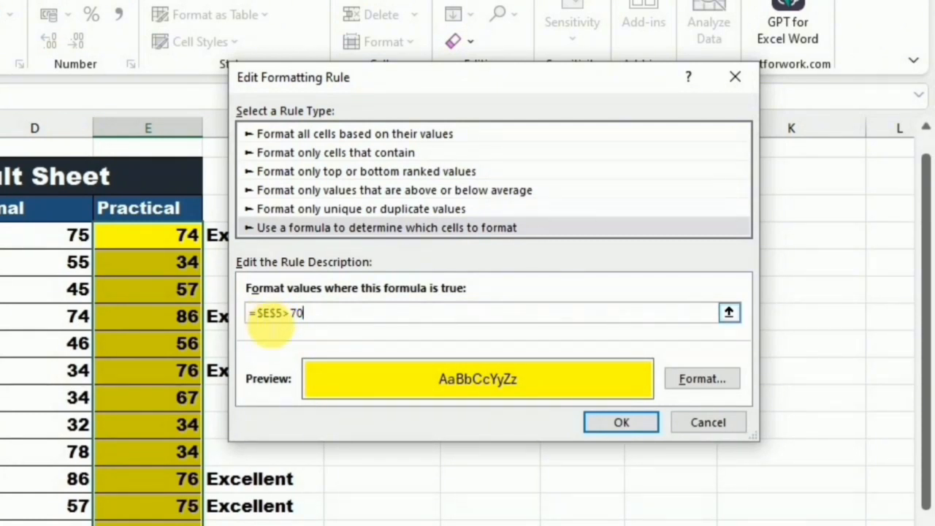
key(BackSpace)
key(BackSpace)
key(BackSpace)
key(BackSpace)
key(BackSpace)
text(5)
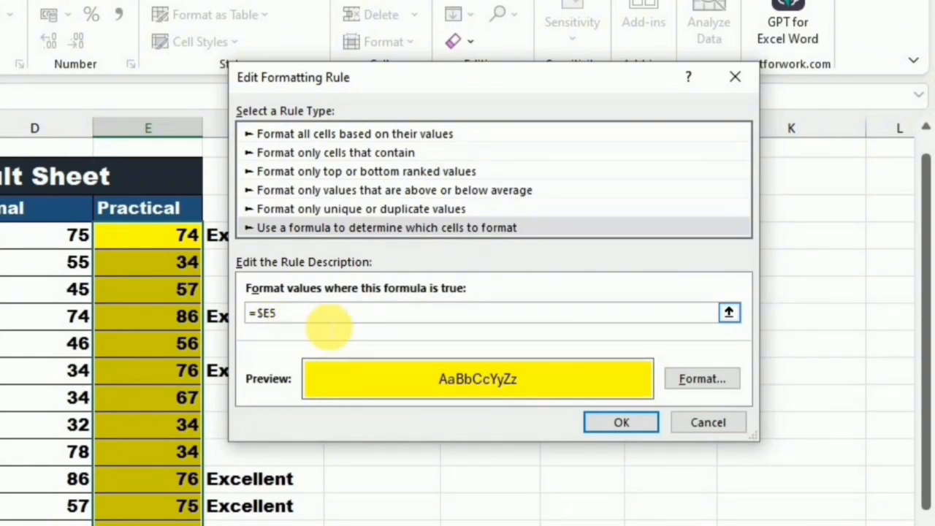
text(>70)
click(610, 423)
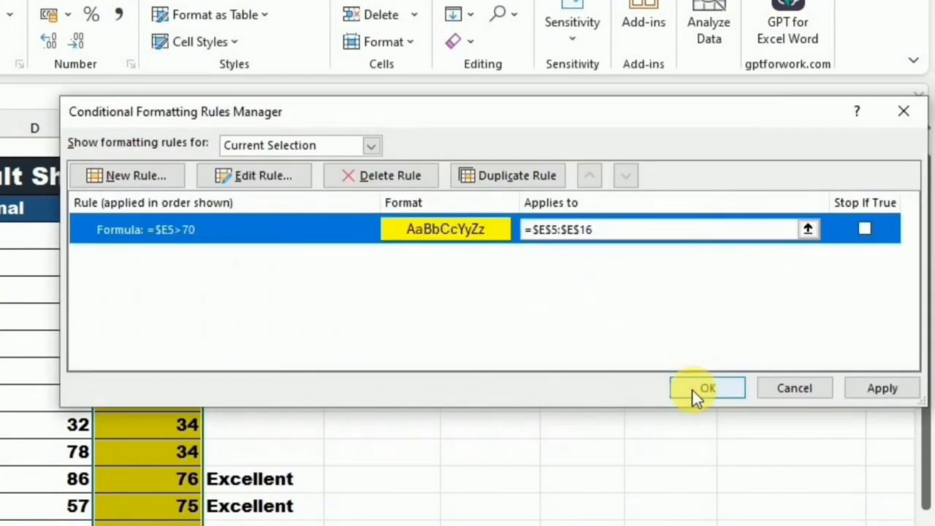
click(695, 389)
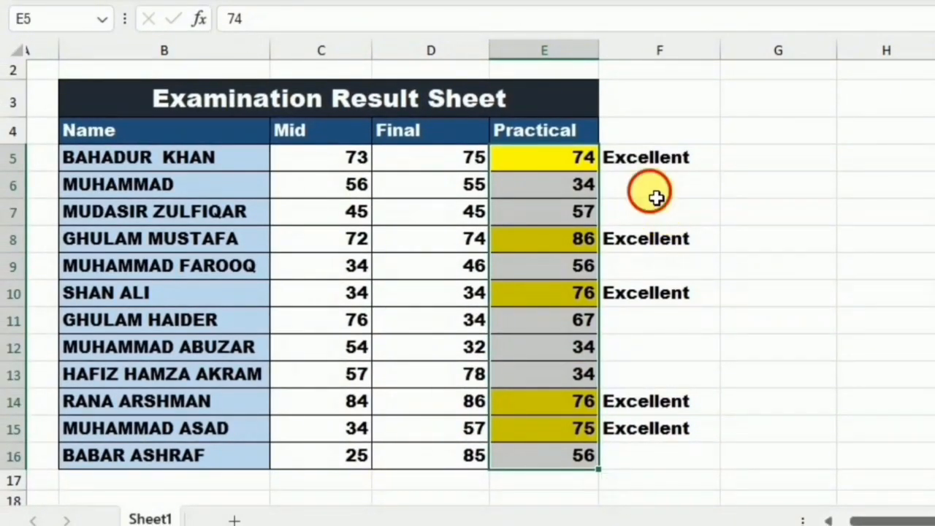
- Delete the Excellent remarks from F5:F16
click(653, 194)
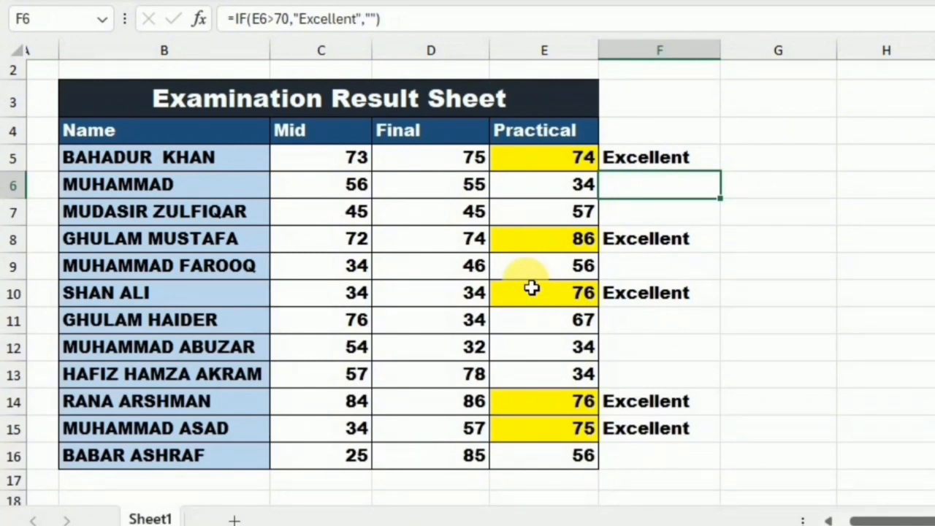
click(779, 157)
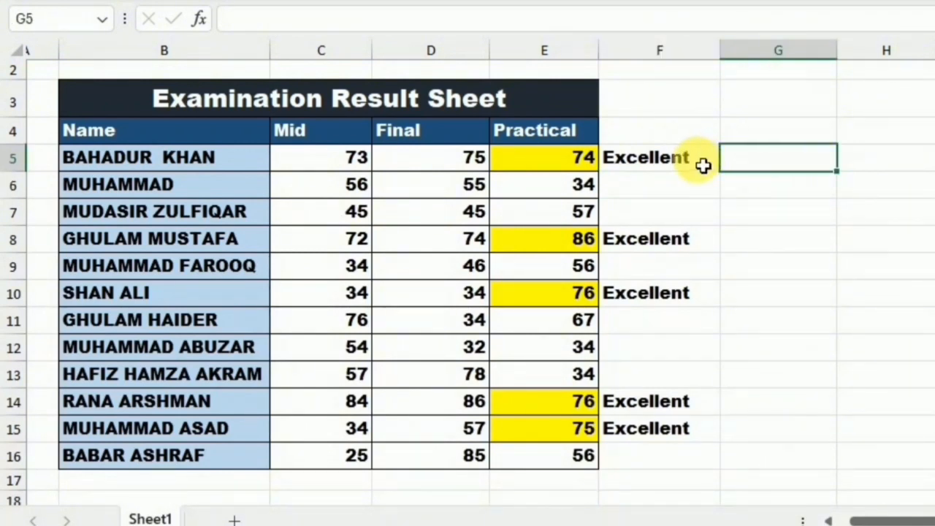
drag(703, 165, 693, 454)
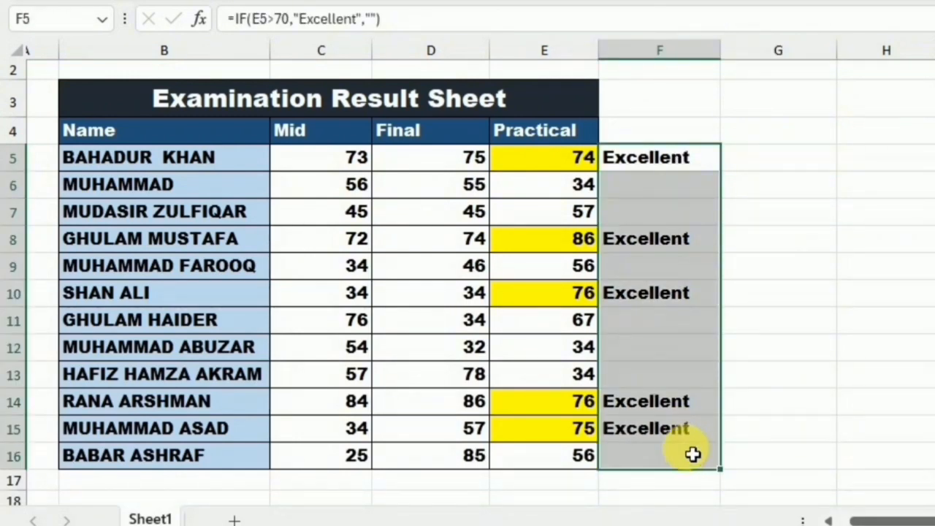
key(Delete)
click(856, 236)
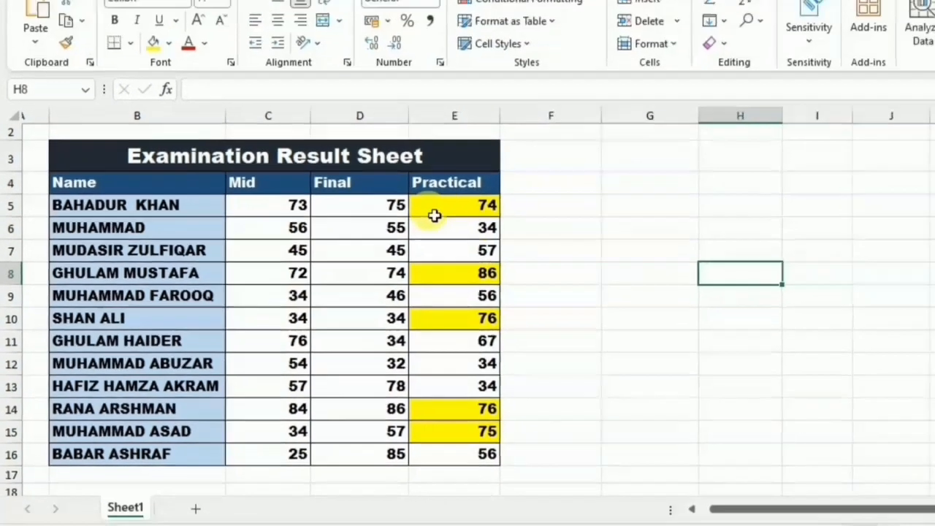
- Clear the conditional formatting rules from the selected Practical scores E5:E16
drag(434, 215, 436, 458)
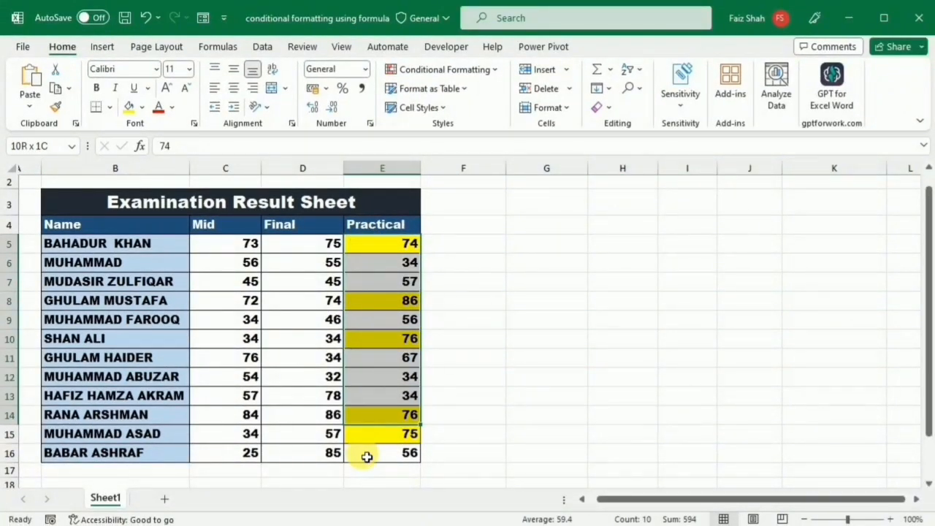
drag(367, 456, 366, 457)
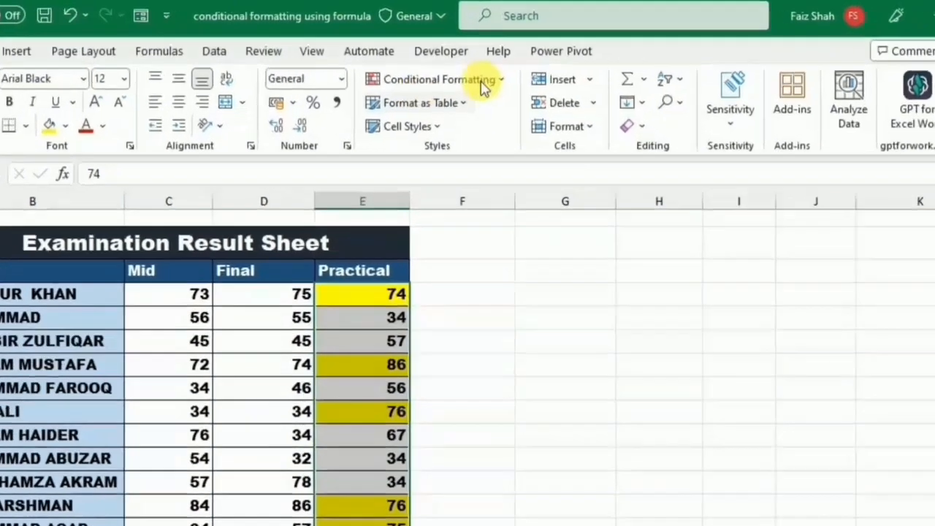
click(500, 80)
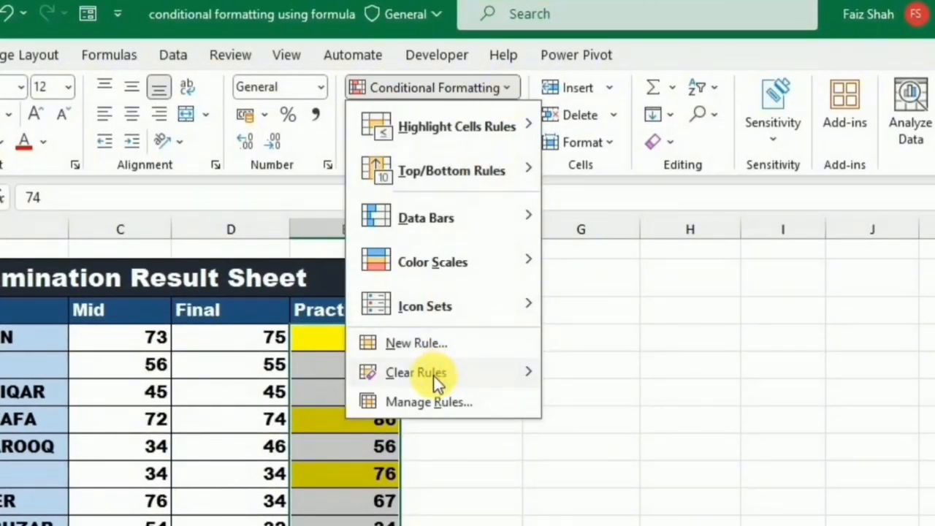
mouse_move(471, 377)
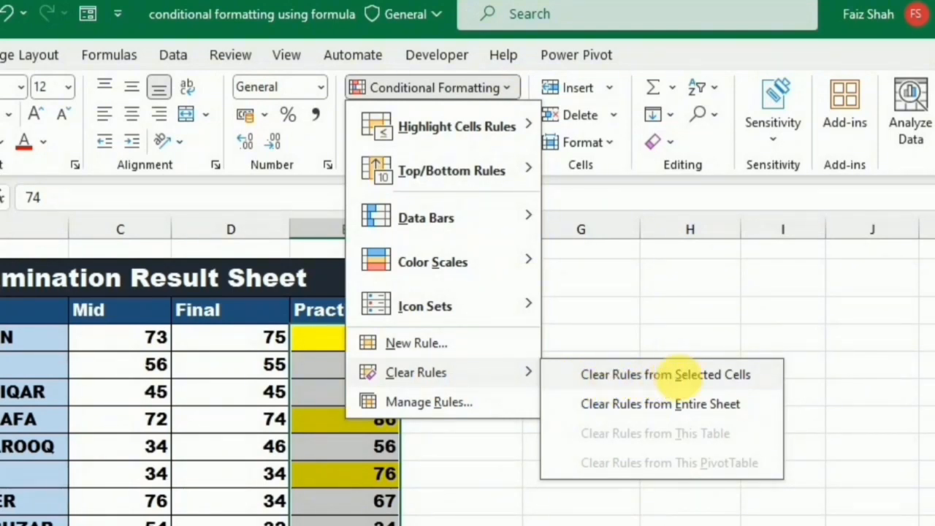
click(677, 377)
click(692, 292)
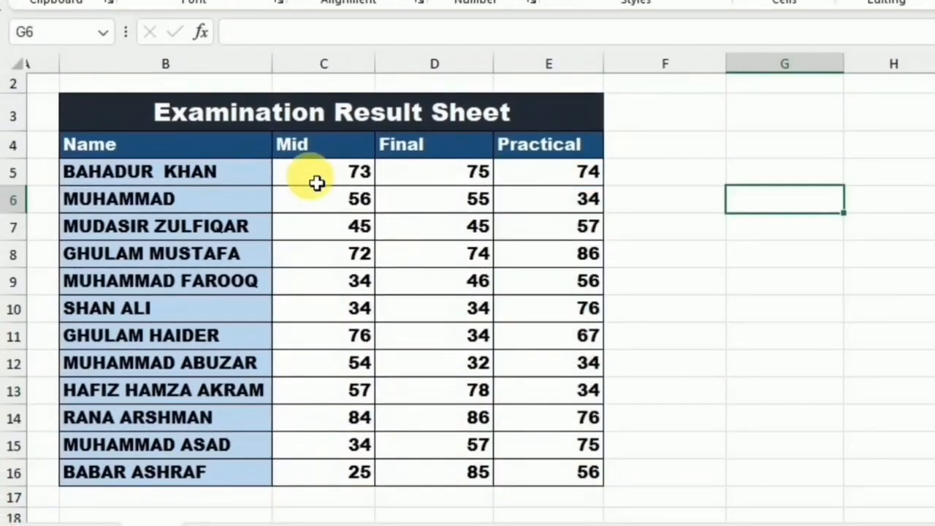
- Select C5:E16 and start a new formula-based conditional formatting rule
mouse_move(317, 183)
mouse_down()
mouse_move(371, 209)
mouse_move(478, 317)
mouse_move(561, 470)
mouse_up()
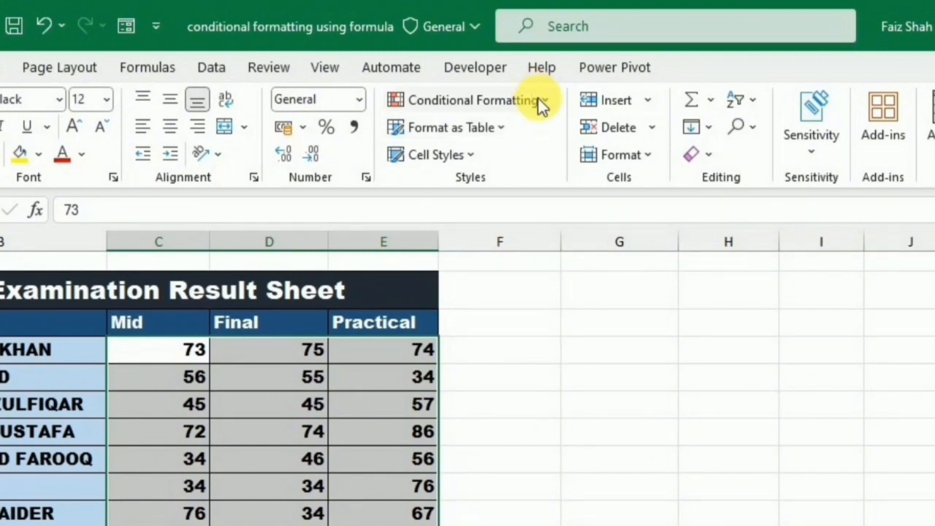
click(539, 99)
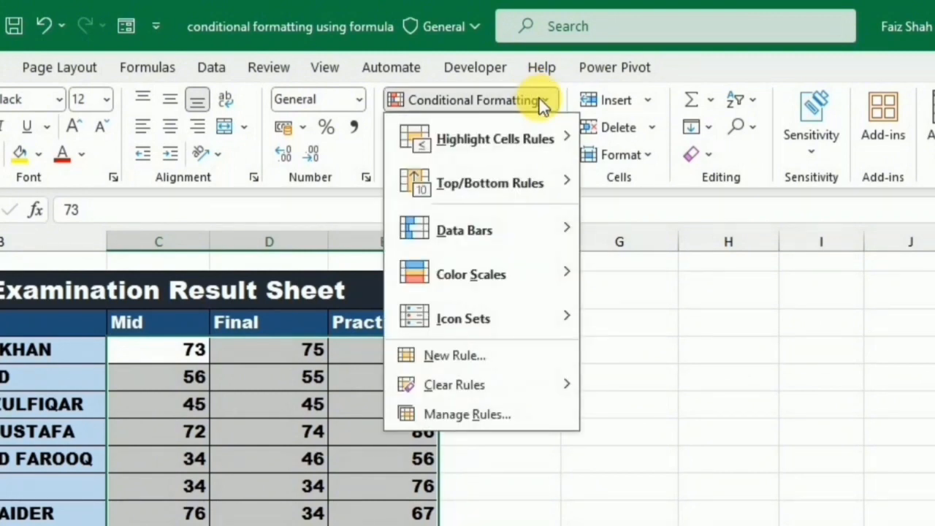
click(464, 355)
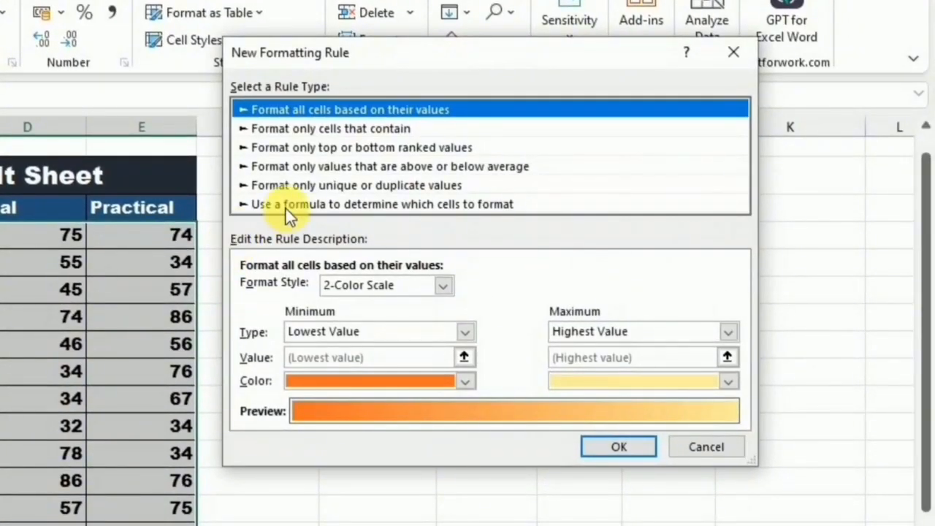
click(287, 206)
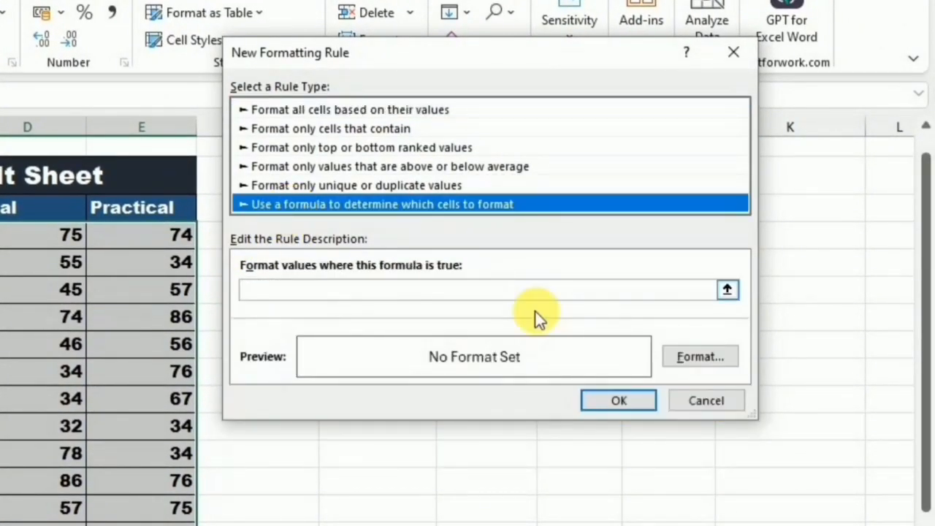
click(350, 295)
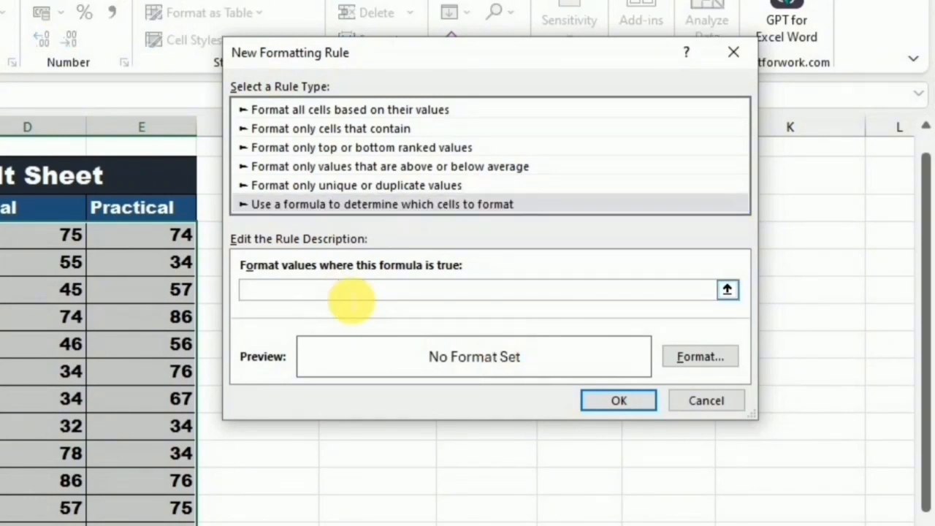
- Type =AND($C5>70,$D5>70,$E5>70) as the rule formula
text(=AND()
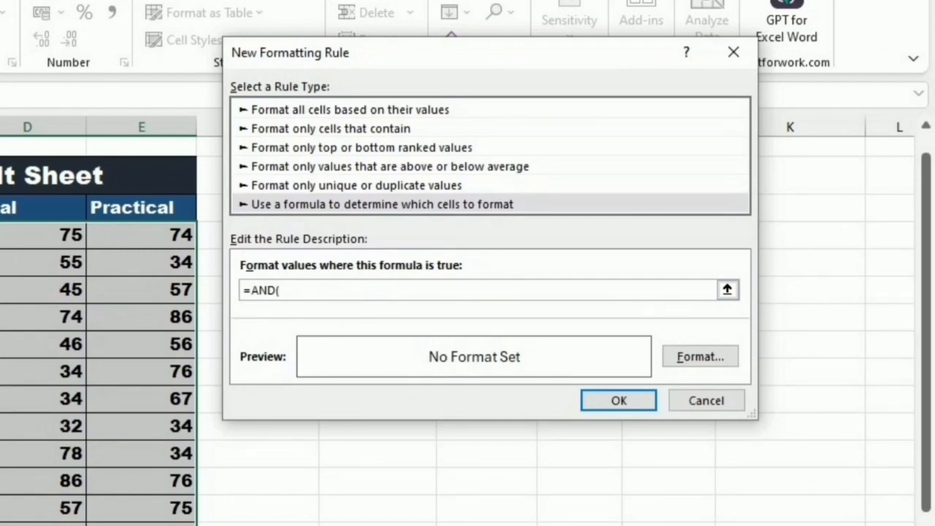
text($C5)
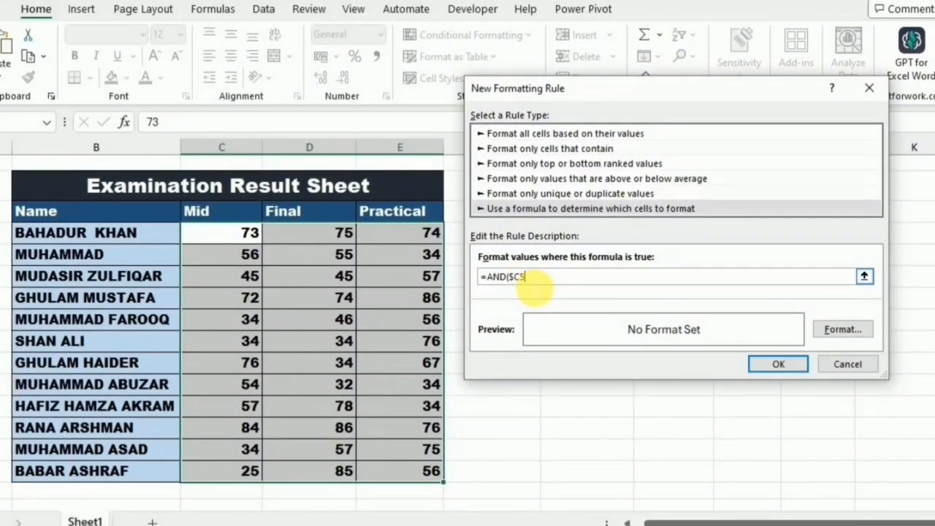
text(>70)
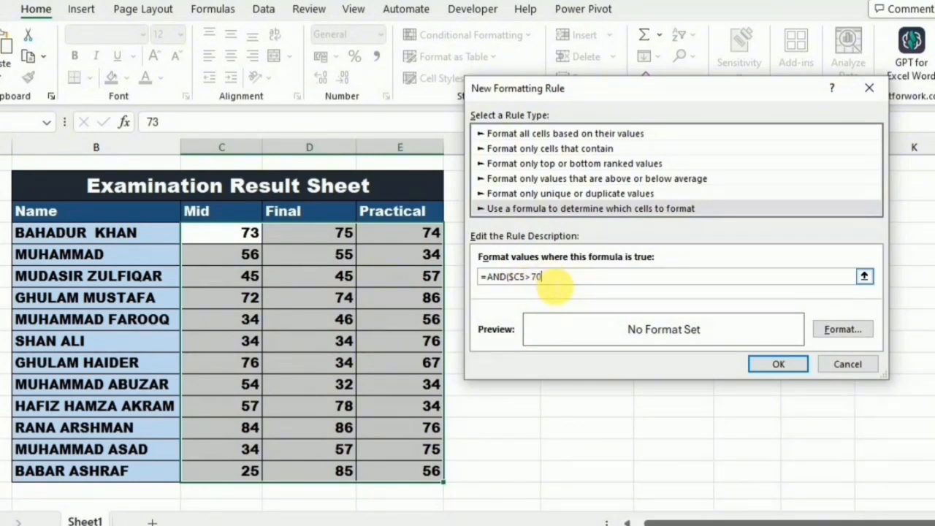
text(,)
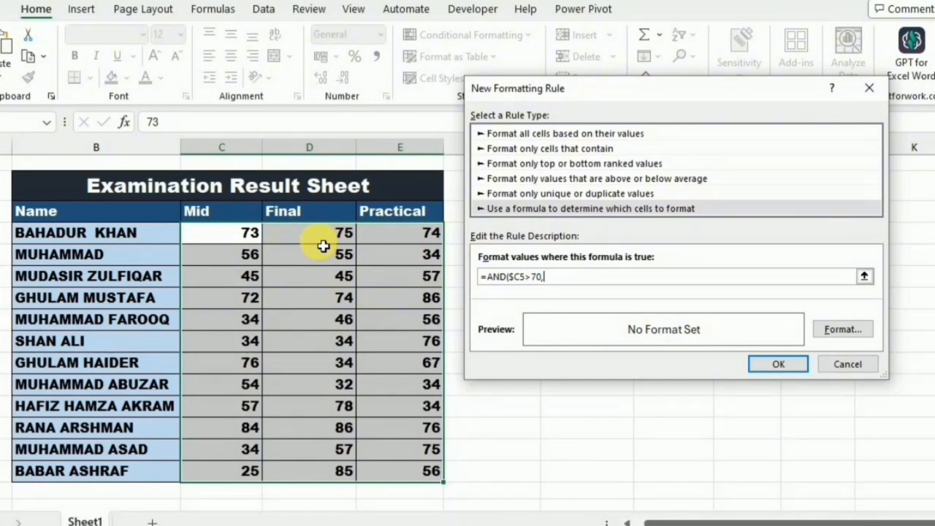
text($D5>70,$E5>70)
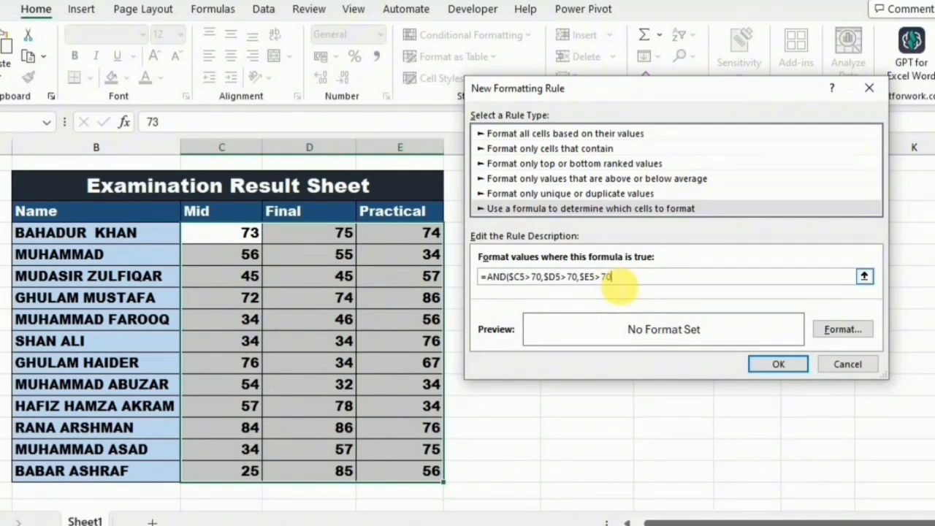
text())
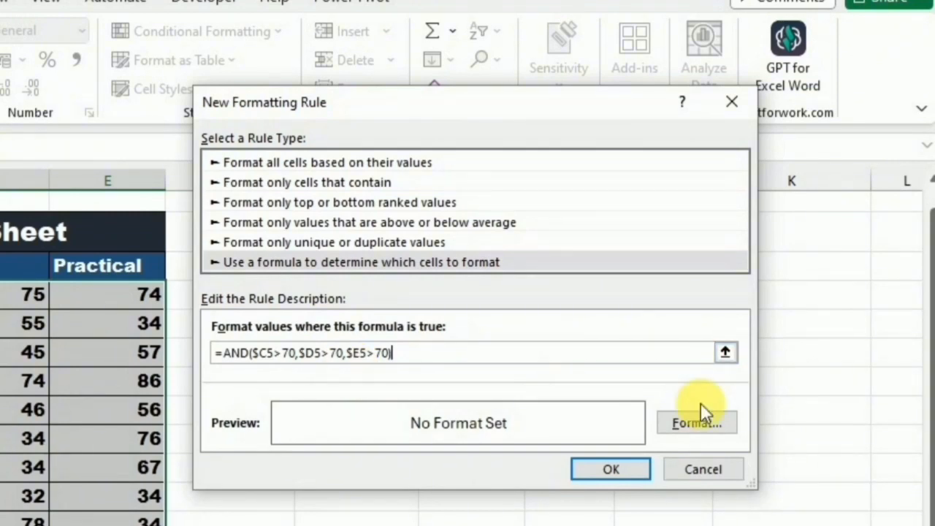
- Give the AND rule a yellow fill and apply it to the Mid, Final and Practical scores
click(698, 424)
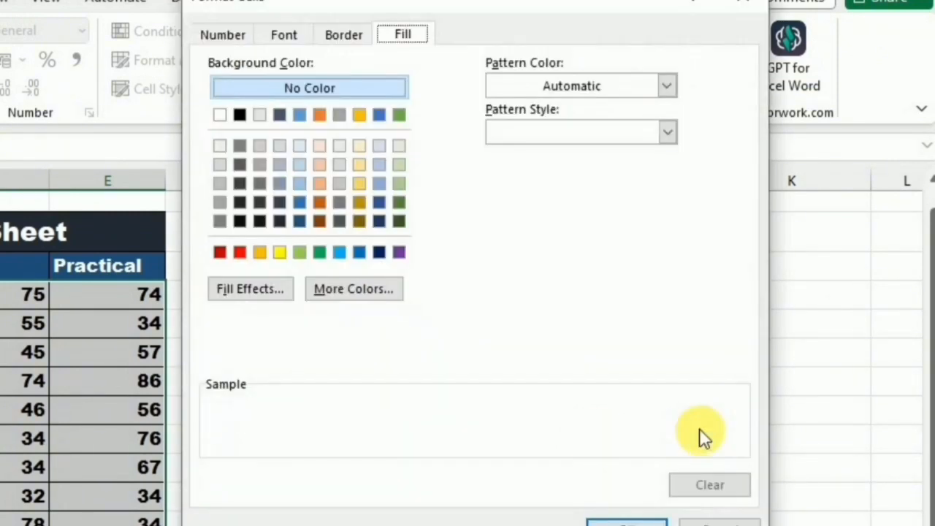
click(280, 253)
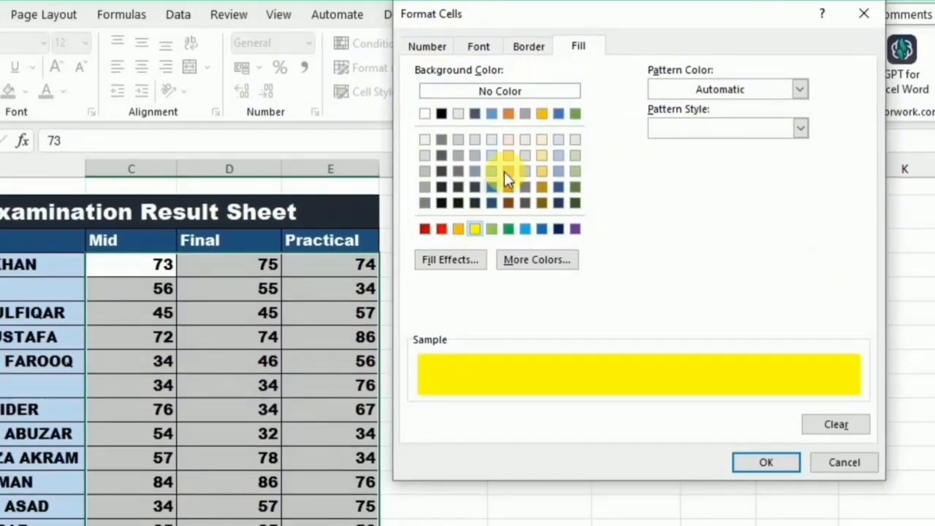
click(781, 460)
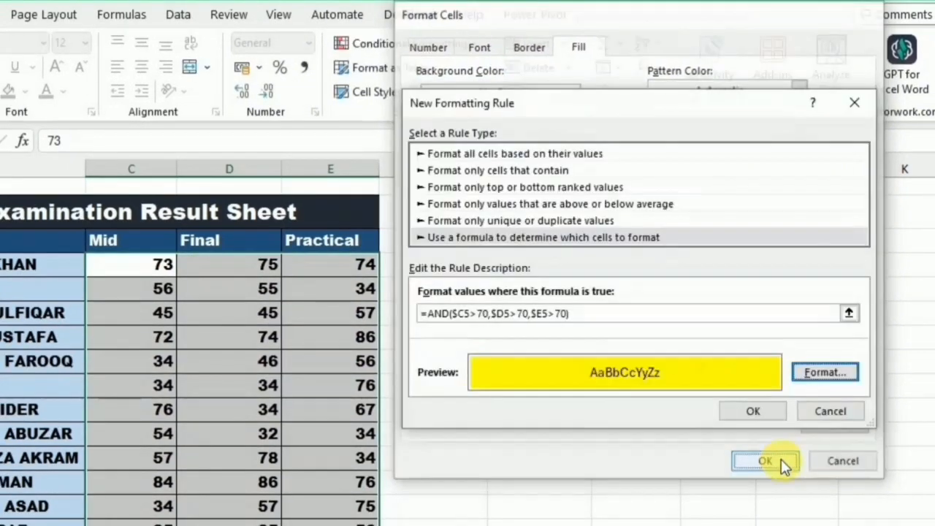
click(756, 411)
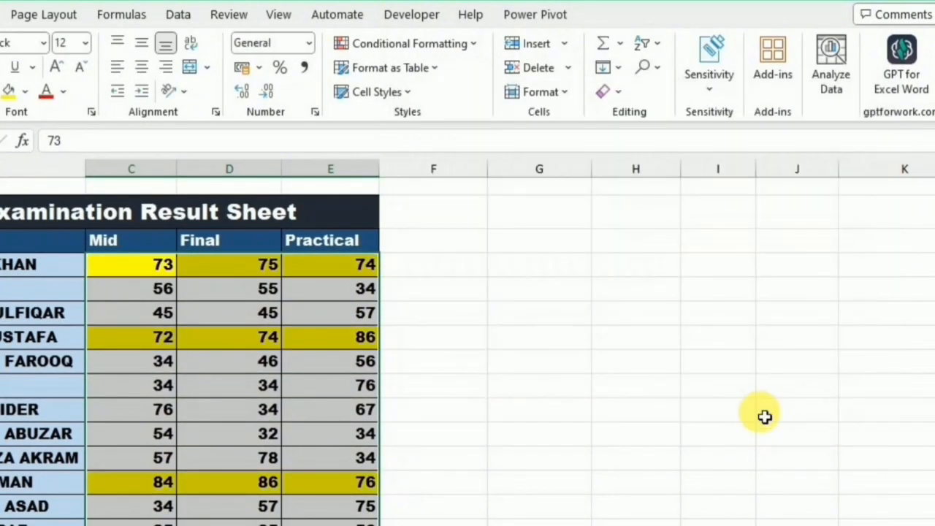